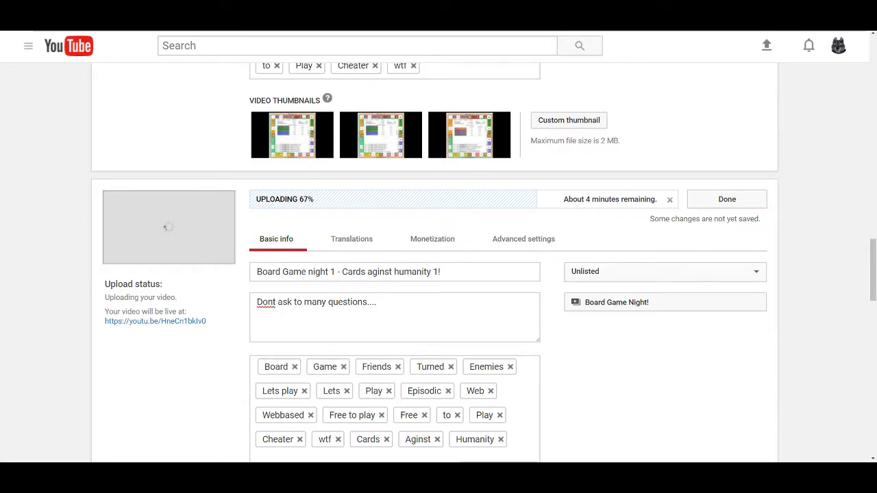
scroll(438, 274, up, 4)
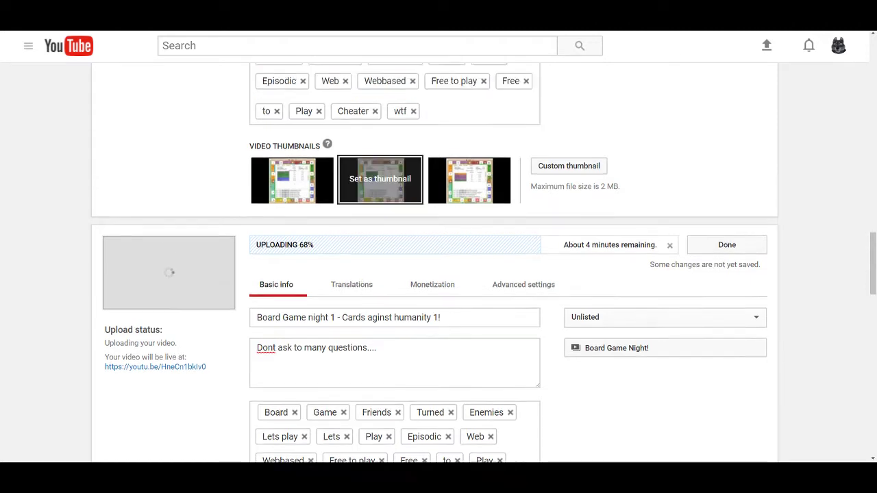
scroll(438, 274, up, 2)
scroll(438, 274, down, 2)
scroll(438, 274, down, 3)
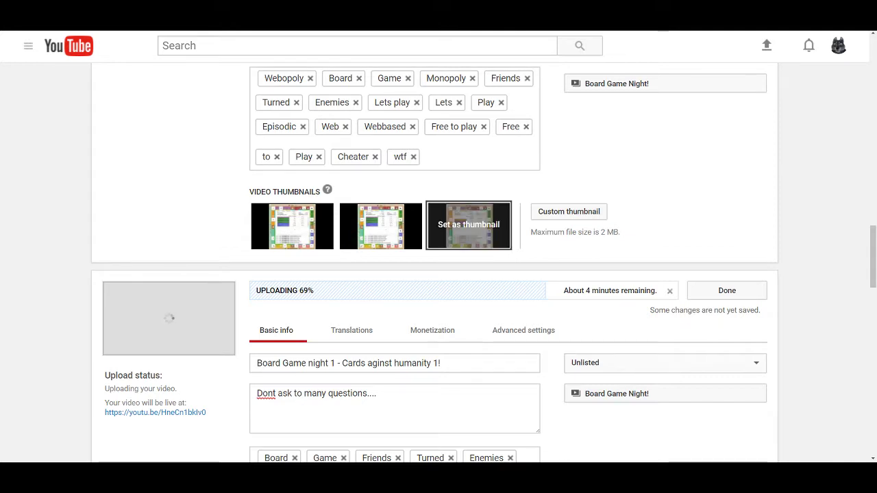
scroll(469, 226, down, 1)
scroll(468, 226, down, 2)
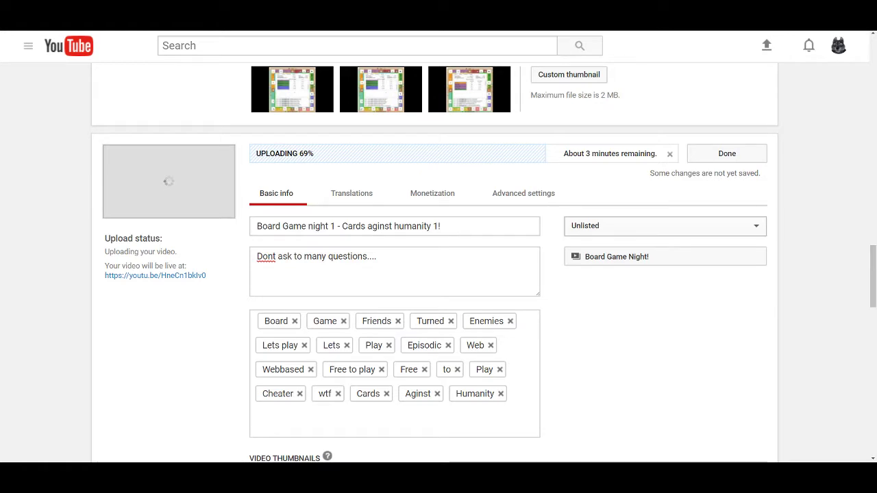